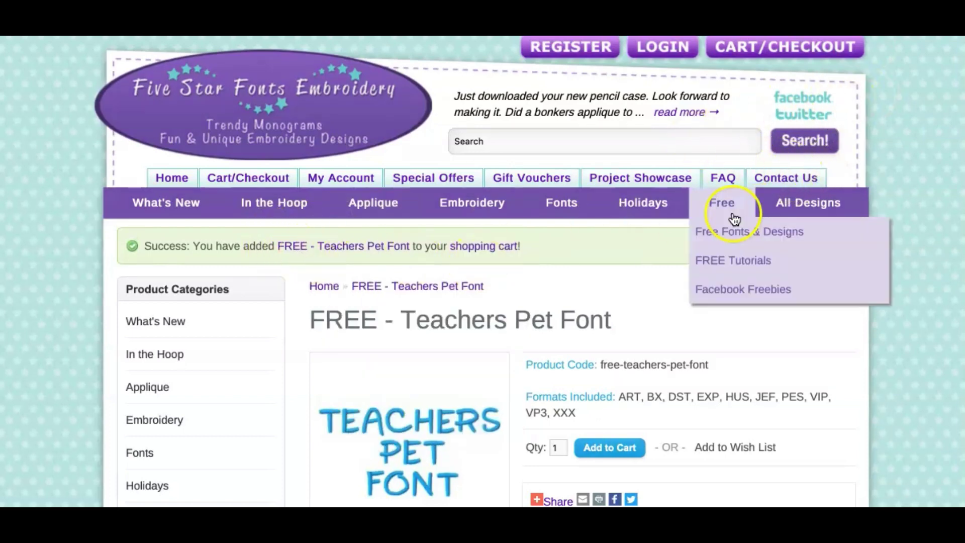
Step: In the cart, change the FREE Teachers Pet Font quantity from 2 to 1 and update
click(803, 55)
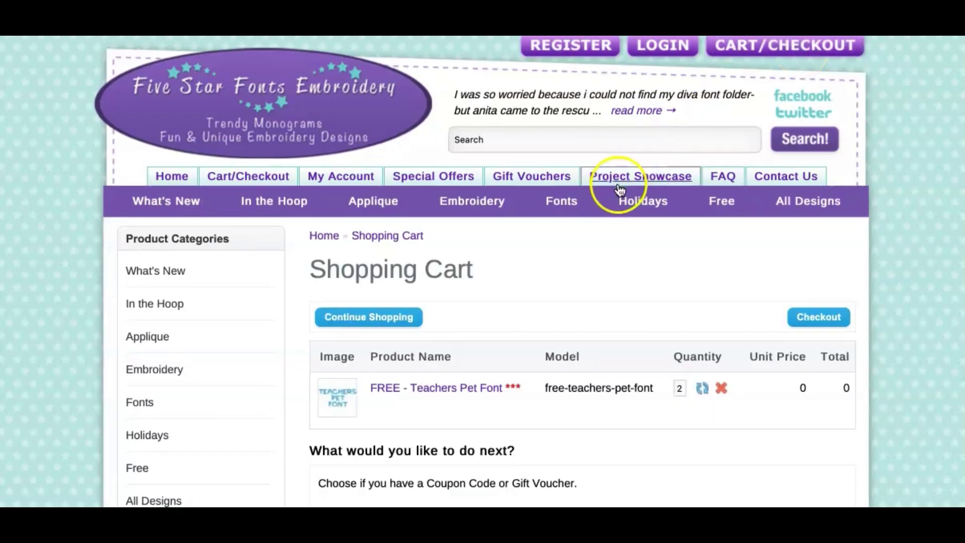
scroll(624, 194, down, 1)
mouse_move(655, 207)
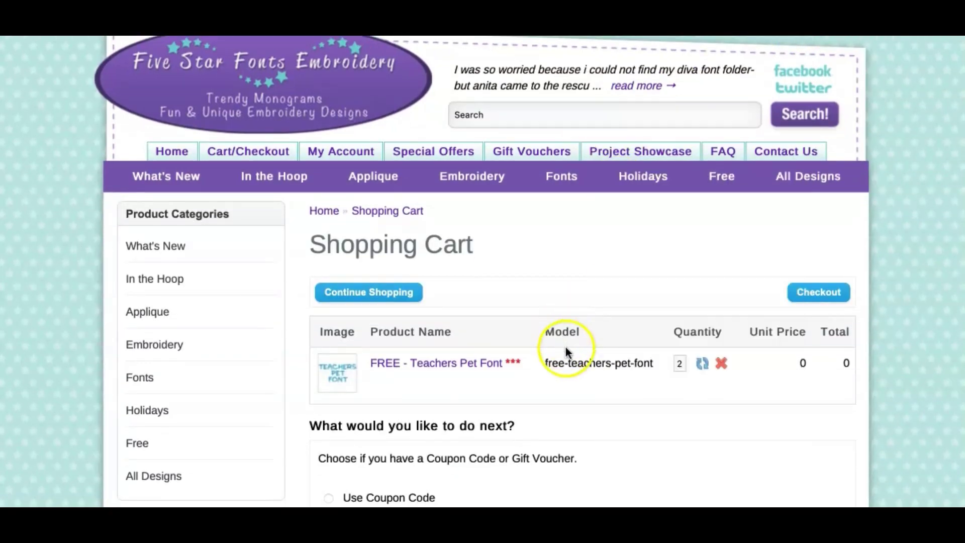
click(654, 361)
key(BackSpace)
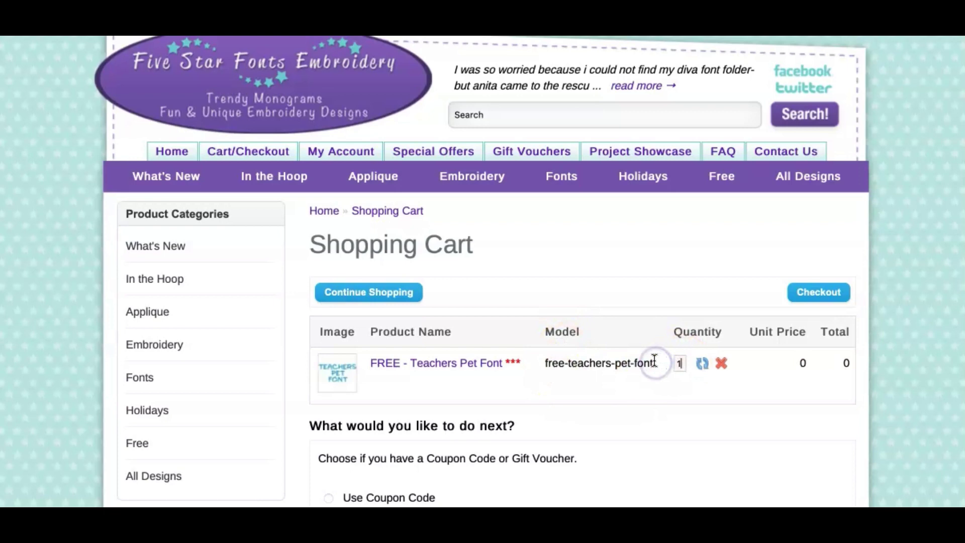
text(1)
click(703, 363)
Step: Proceed through checkout to Step 6: Confirm Order with a total of 0
scroll(493, 361, down, 2)
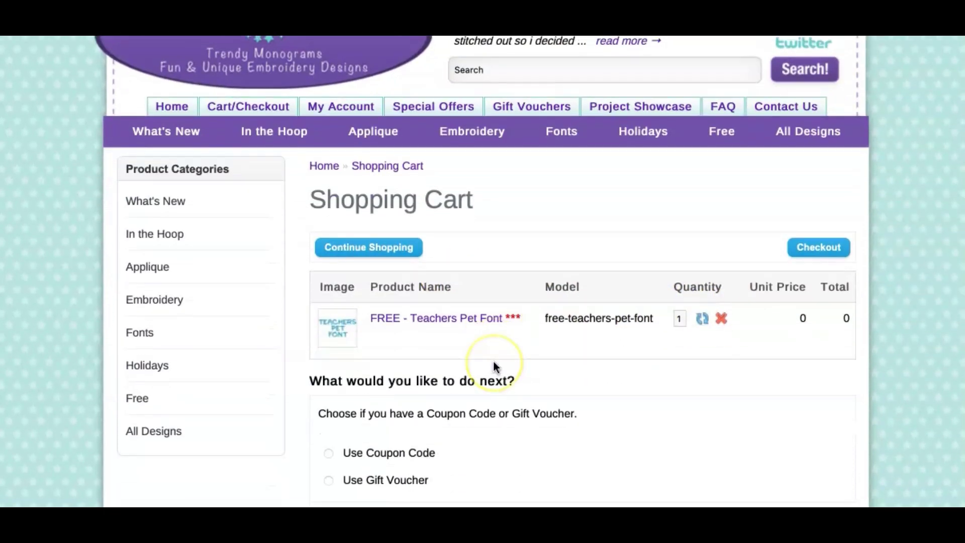
click(808, 258)
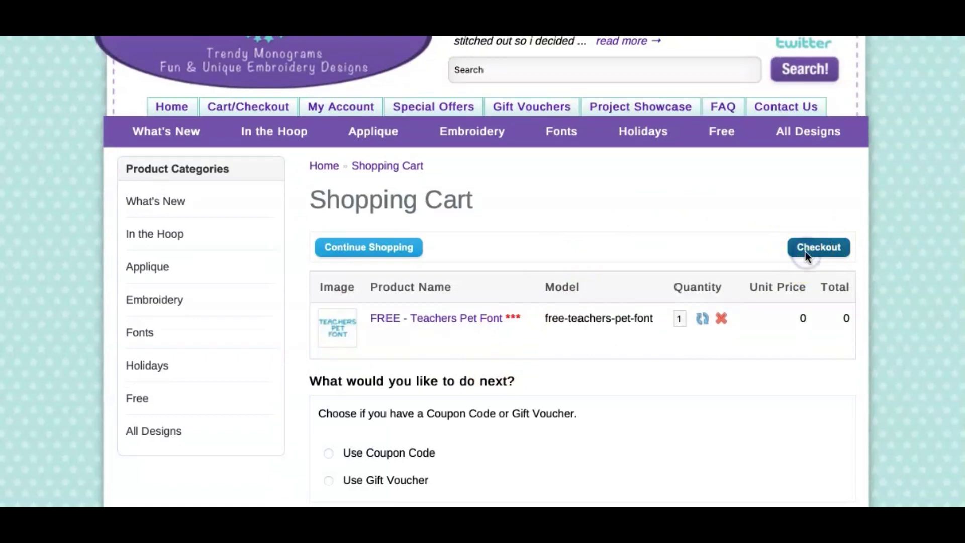
scroll(581, 296, down, 4)
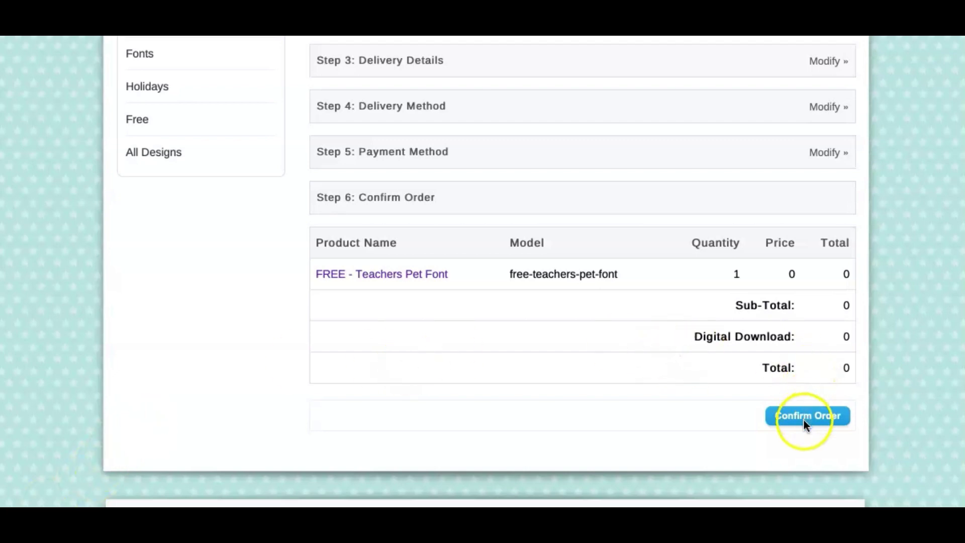
Step: Confirm the free Teachers Pet order and go to the Account Downloads page
click(803, 419)
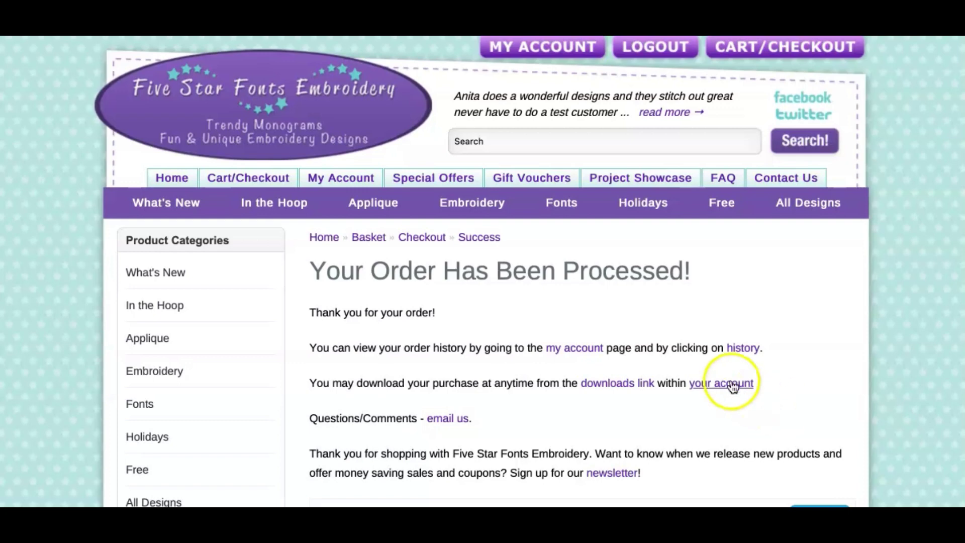
scroll(733, 363, down, 1)
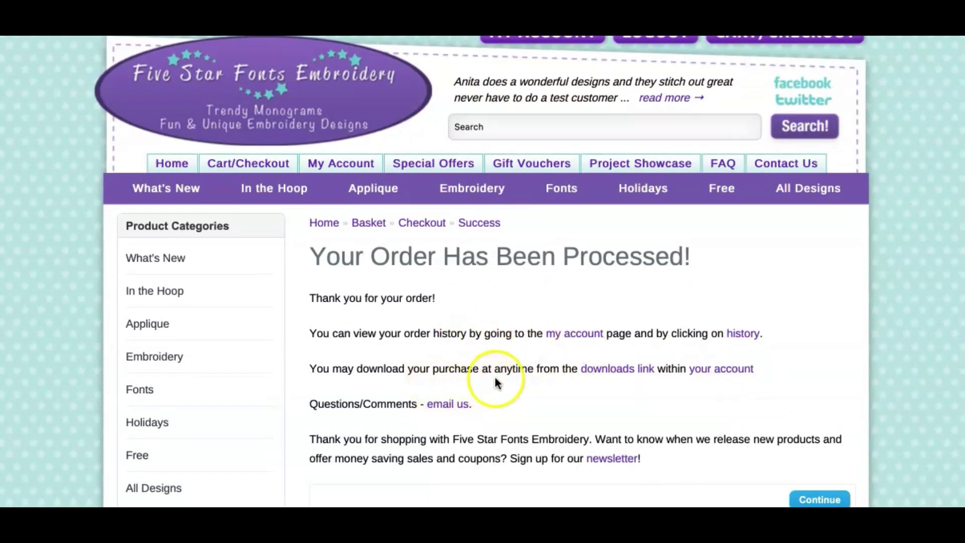
click(610, 372)
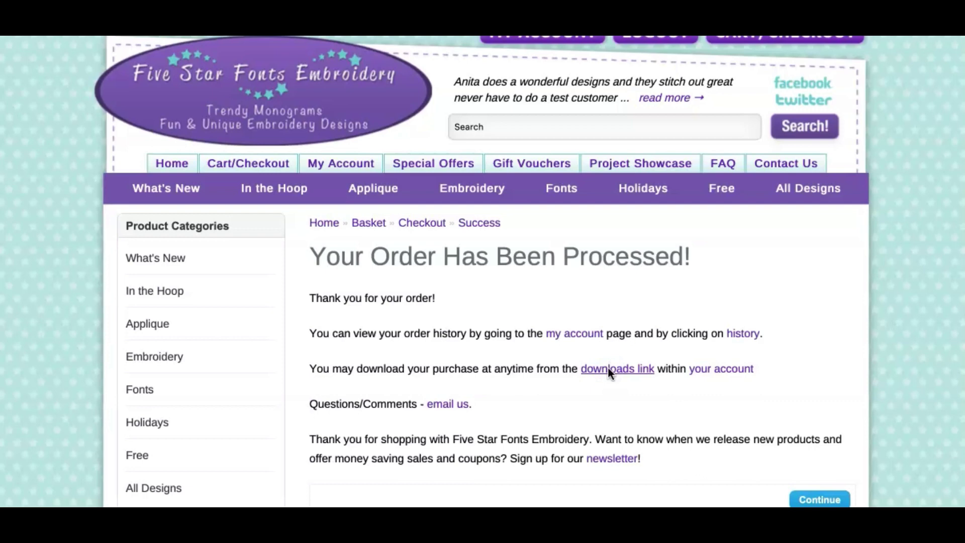
click(610, 371)
Step: Open Account Downloads, scroll to FSF_TeachersPet_Font_BX and download it
click(618, 372)
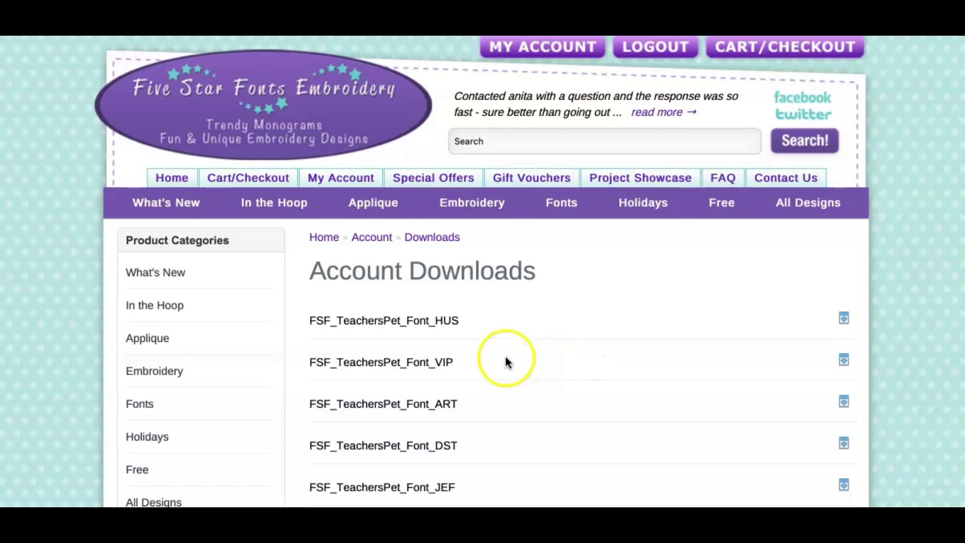
scroll(506, 358, down, 3)
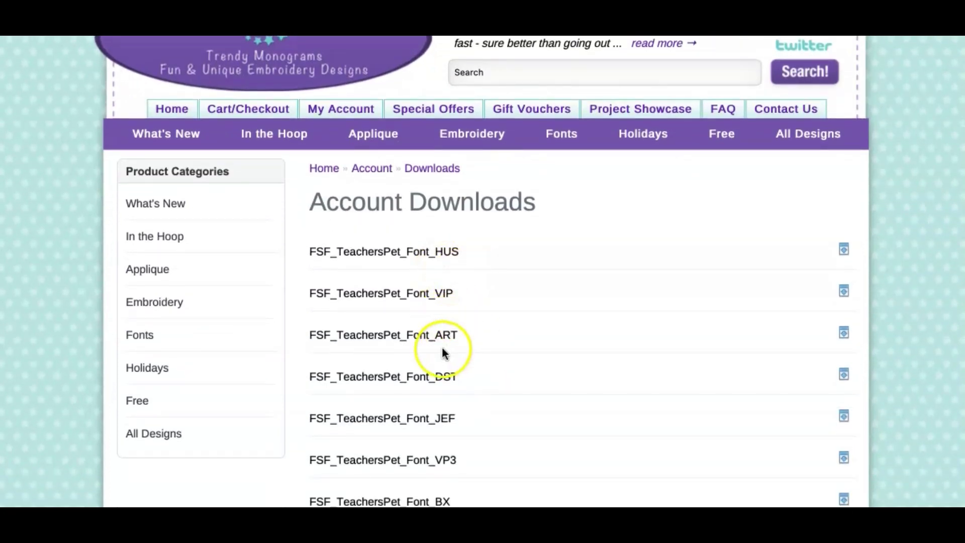
scroll(451, 408, down, 3)
scroll(451, 410, down, 4)
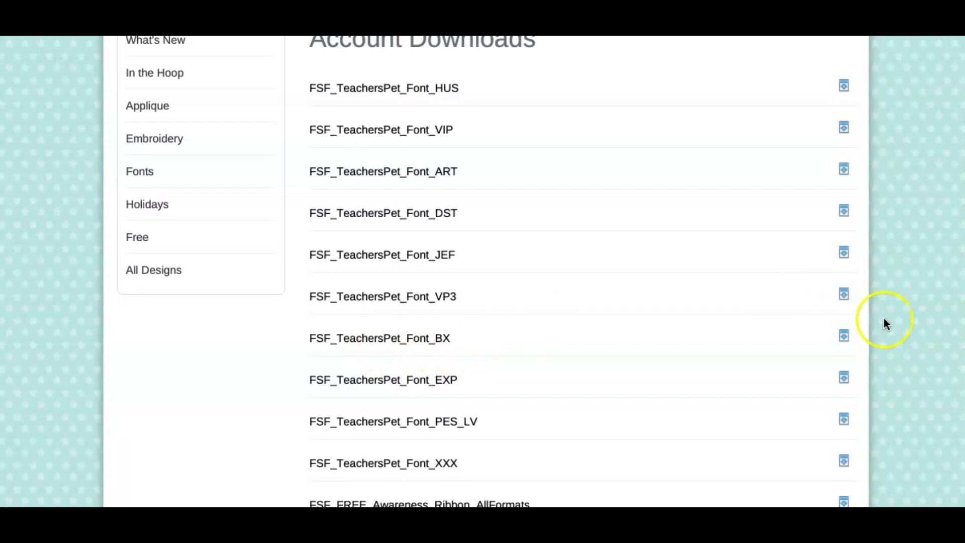
click(844, 337)
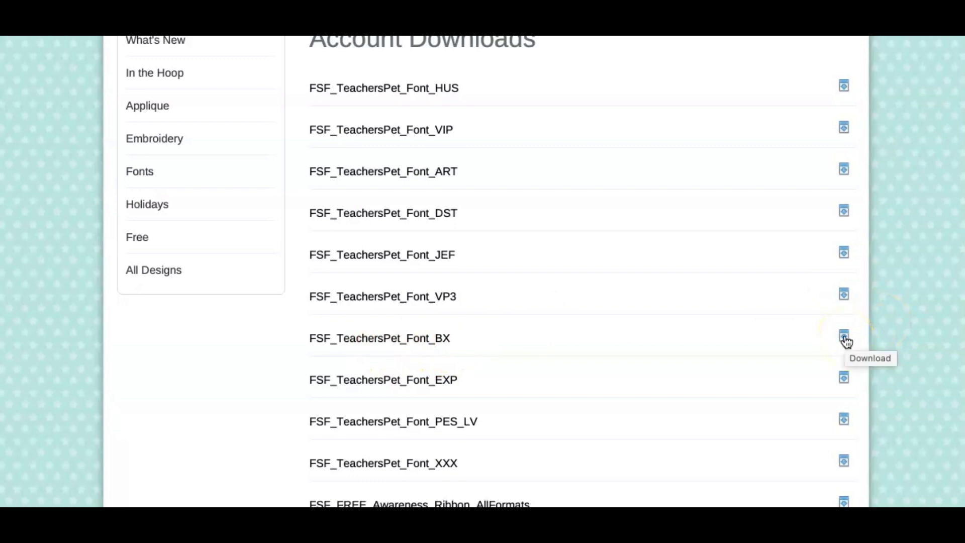
click(848, 341)
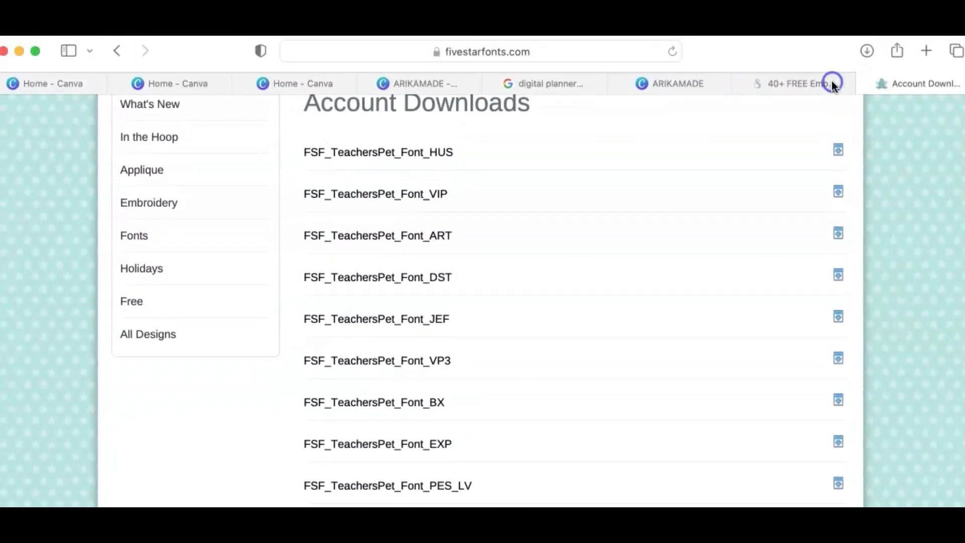
Step: Open the downloaded FSF_TeachersPet_Font_BX folder from Safari's downloads, then its thumbnails PDF
click(866, 52)
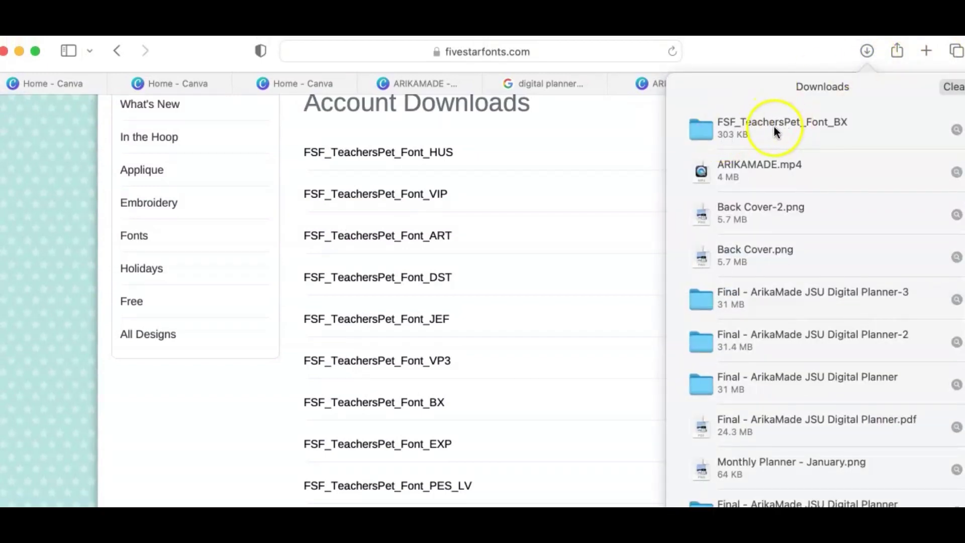
click(696, 130)
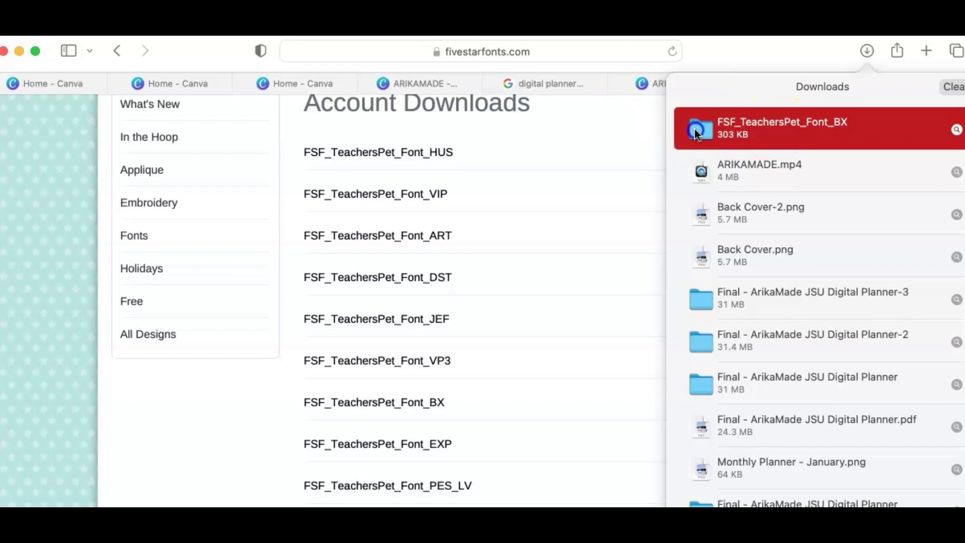
double_click(695, 129)
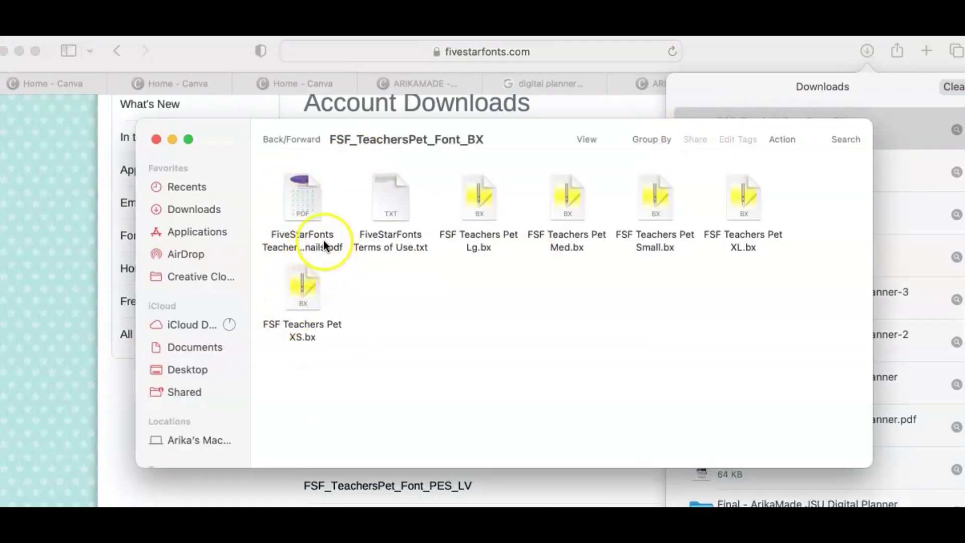
double_click(304, 197)
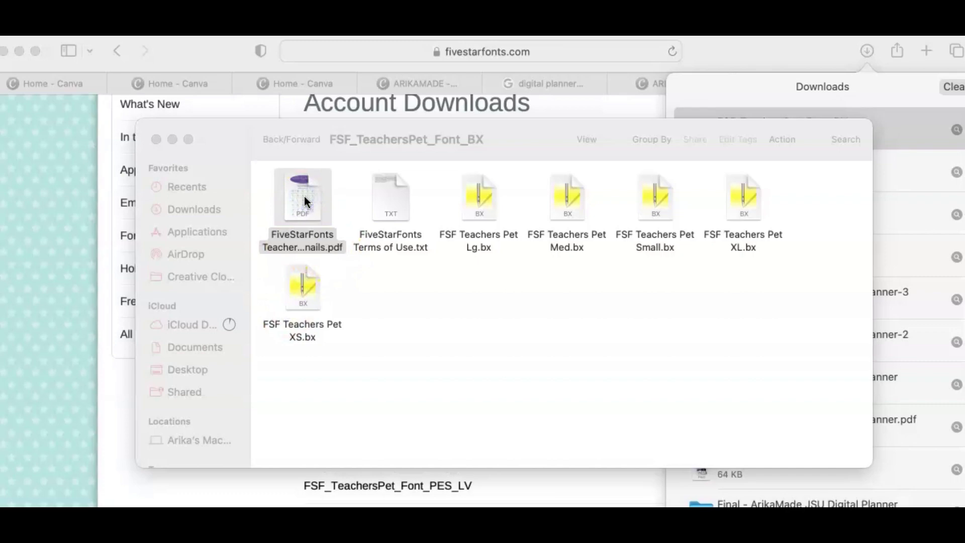
Step: Look through the Teachers Pet alphabet thumbnails in Preview, then close the PDF
scroll(291, 287, down, 10)
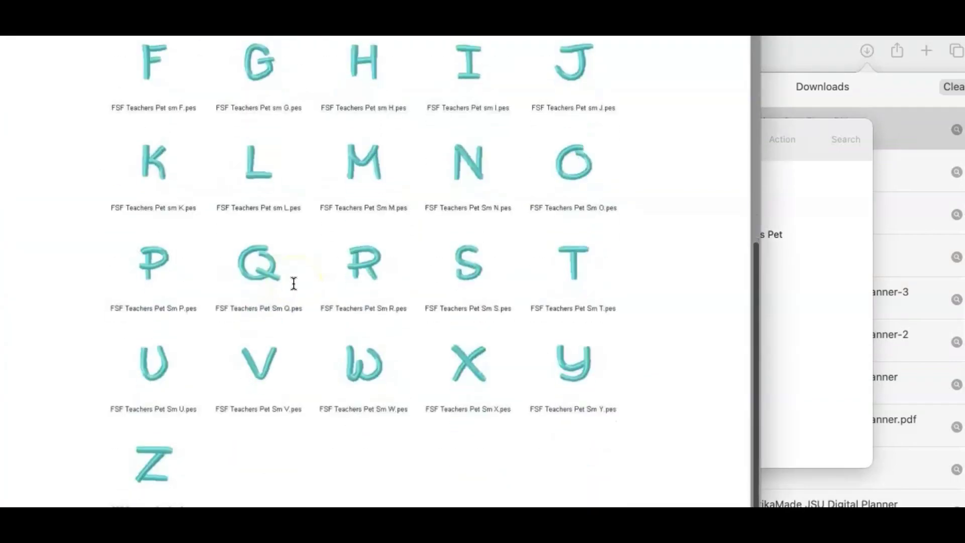
scroll(291, 246, up, 10)
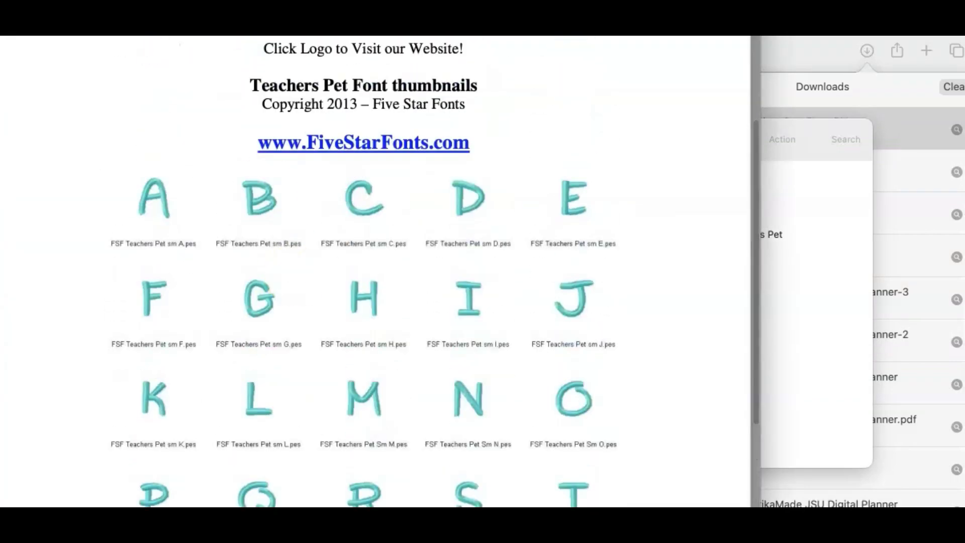
key(super+w)
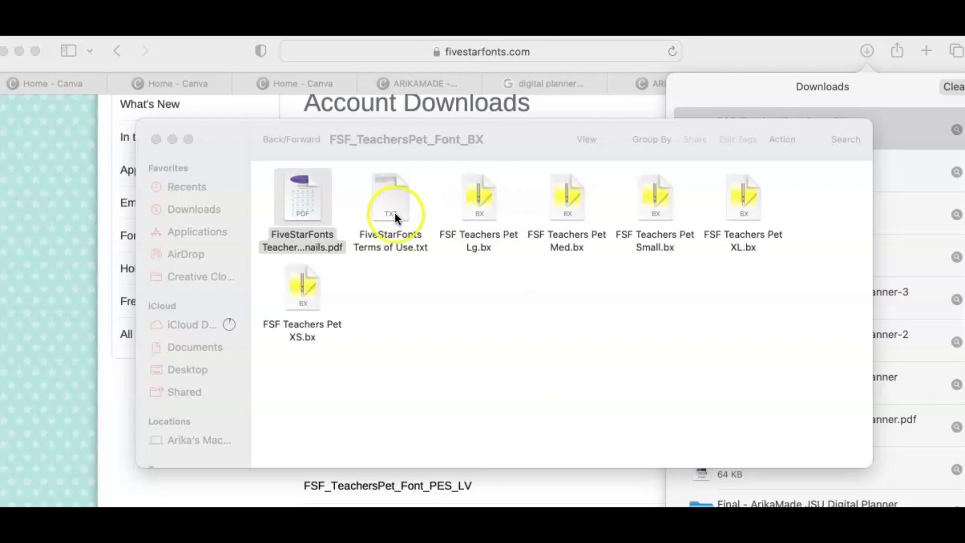
Step: Install FSF Teachers Pet Lg.bx into Embrilliance from the Finder folder
double_click(487, 201)
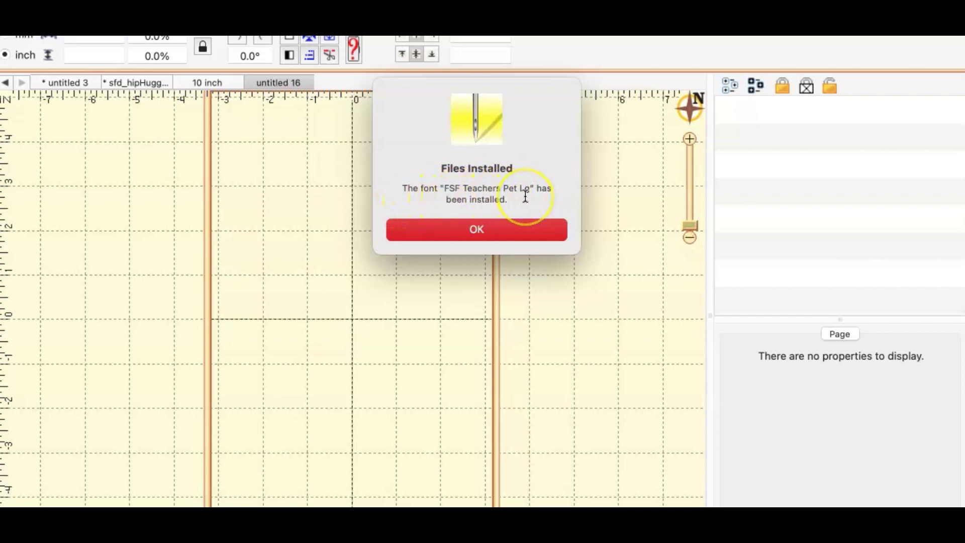
Step: Dismiss the install confirmation and add a new lettering object reading Test
click(500, 227)
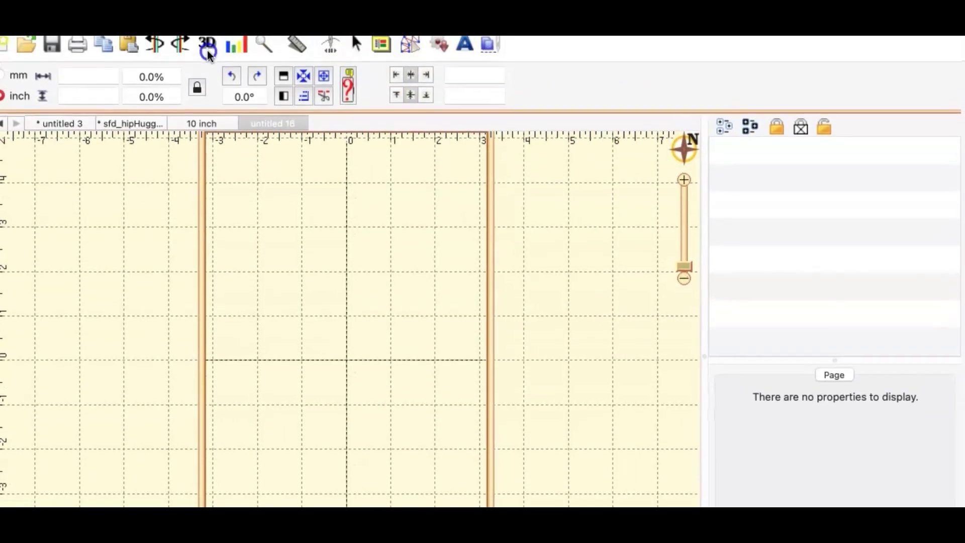
click(463, 53)
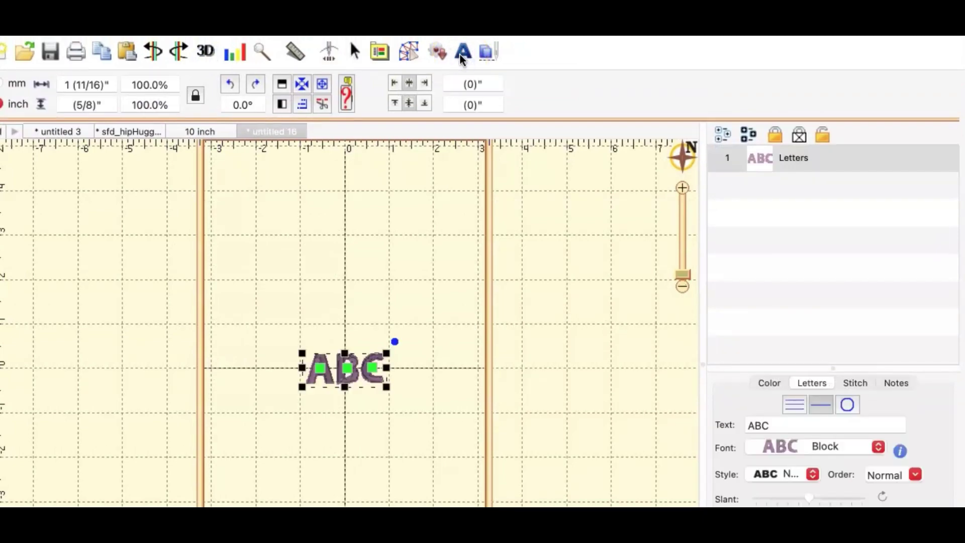
double_click(779, 425)
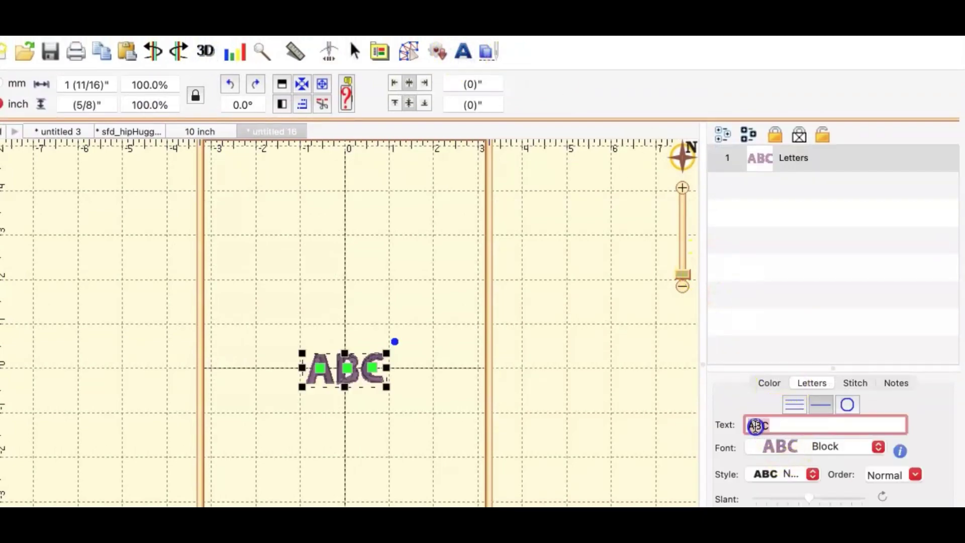
text(Test)
Step: Scroll through the Font dropdown list looking for FSF Teachers Pet Lg
click(816, 448)
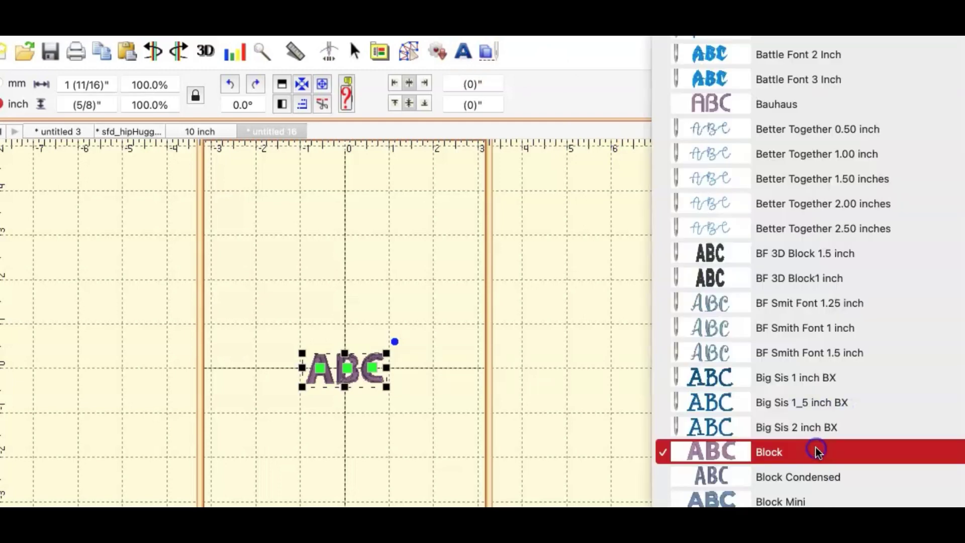
scroll(736, 221, up, 2)
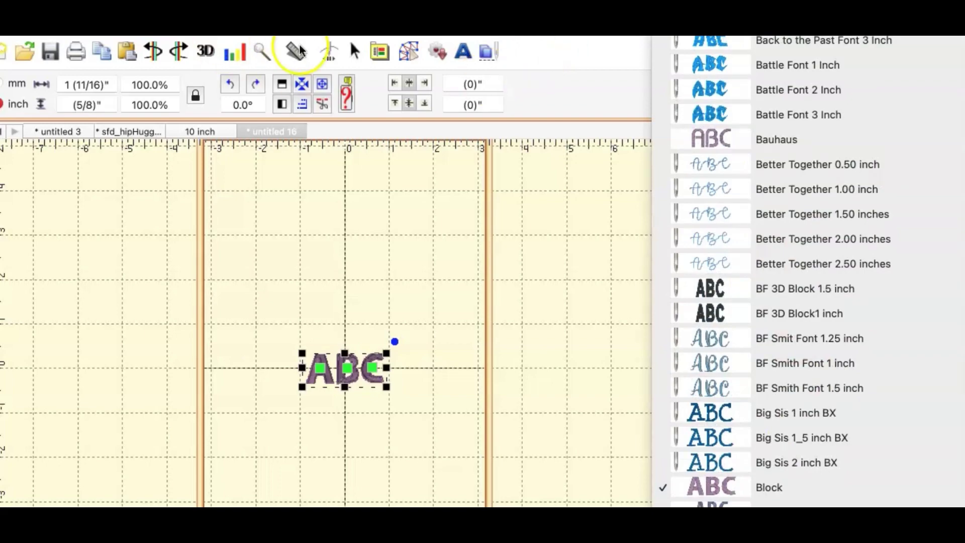
scroll(760, 377, down, 10)
scroll(761, 383, down, 20)
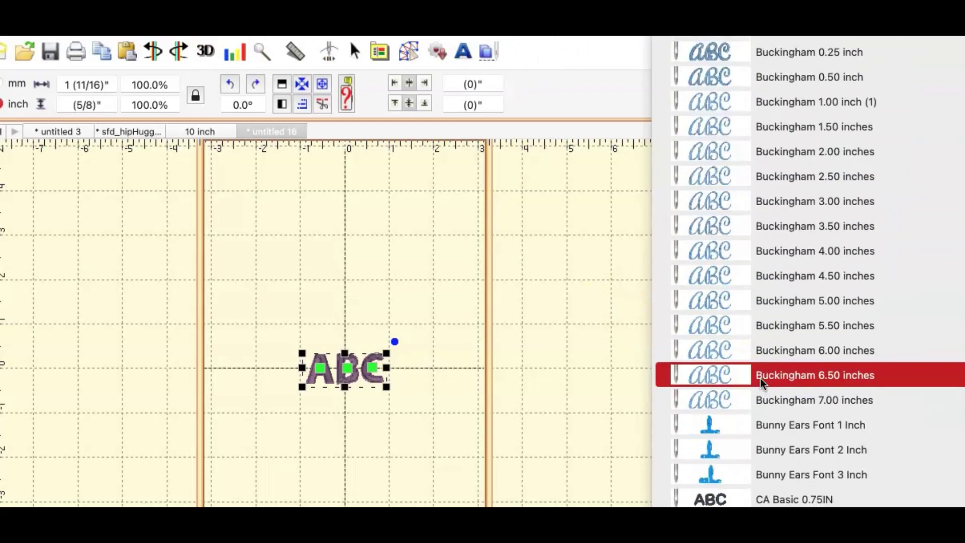
scroll(760, 383, down, 20)
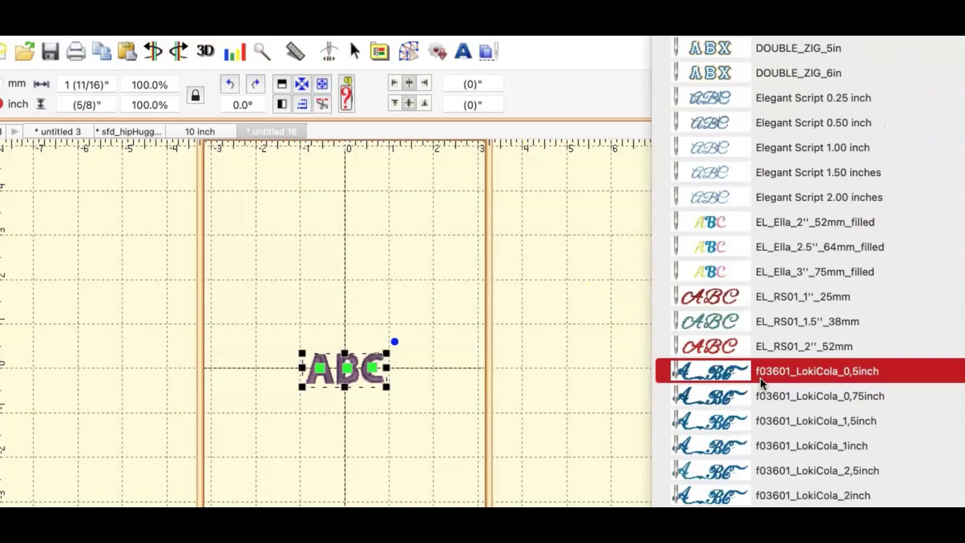
scroll(761, 383, down, 20)
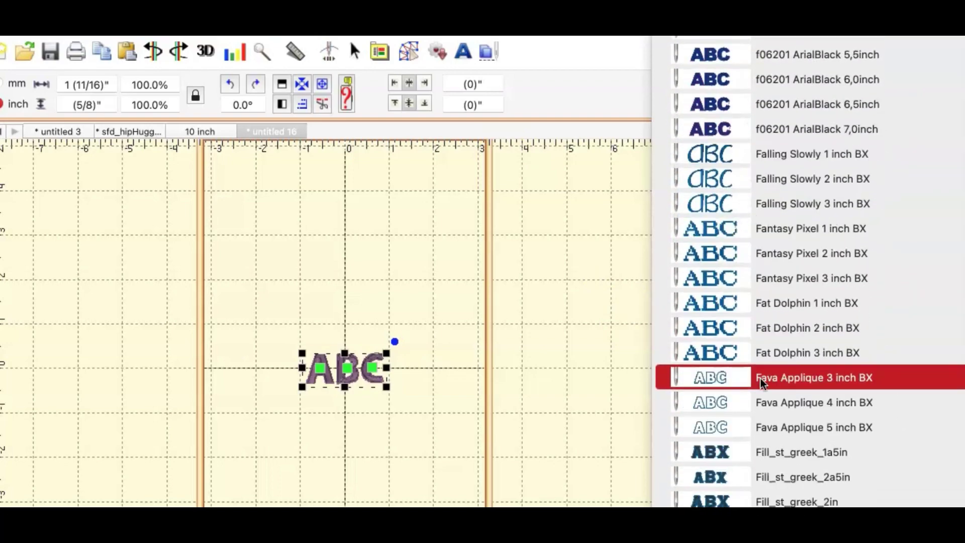
scroll(760, 383, down, 5)
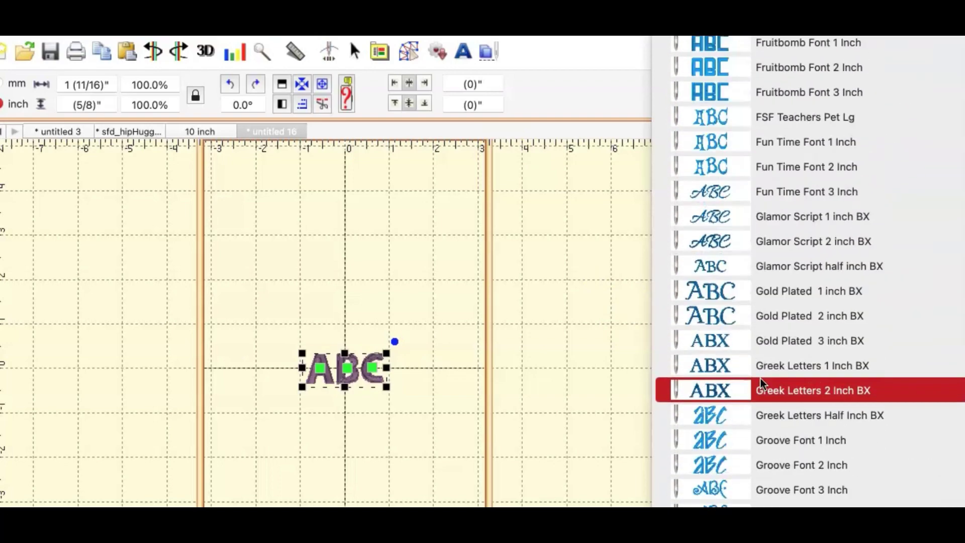
scroll(762, 385, down, 17)
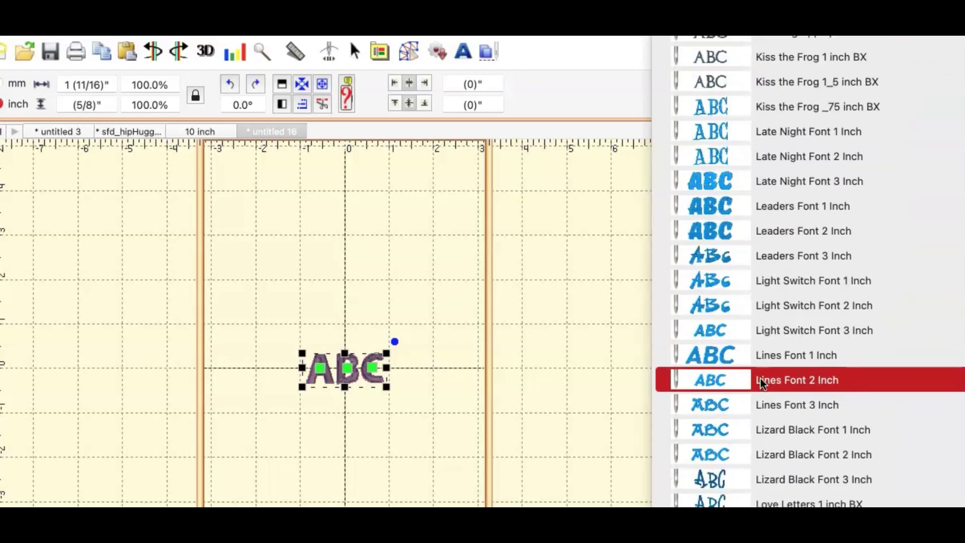
scroll(760, 383, down, 11)
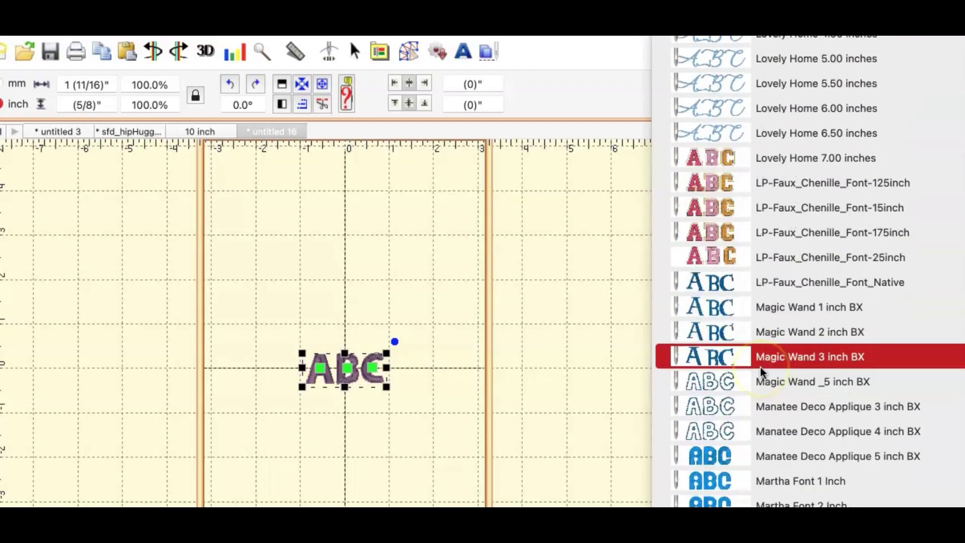
click(781, 291)
scroll(802, 355, down, 4)
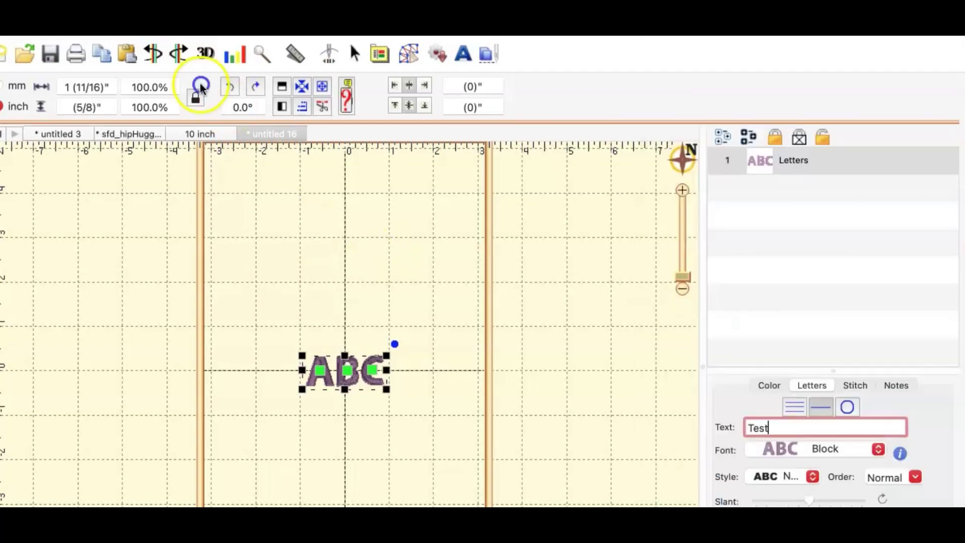
Step: Move the Embrilliance window lower and reopen the font list to reach FSF Teachers Pet Lg
mouse_move(201, 86)
mouse_down()
mouse_move(213, 189)
mouse_move(195, 356)
mouse_move(191, 71)
mouse_up()
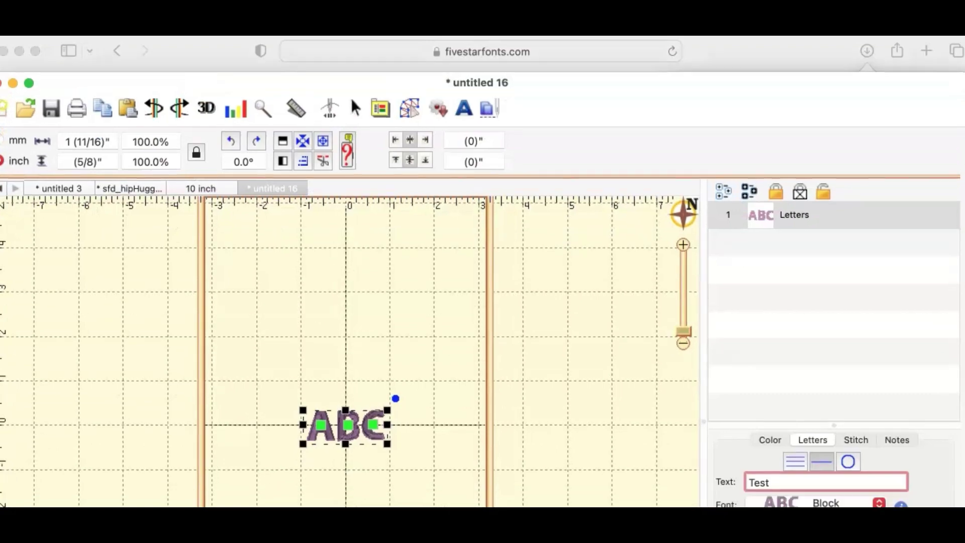
click(796, 412)
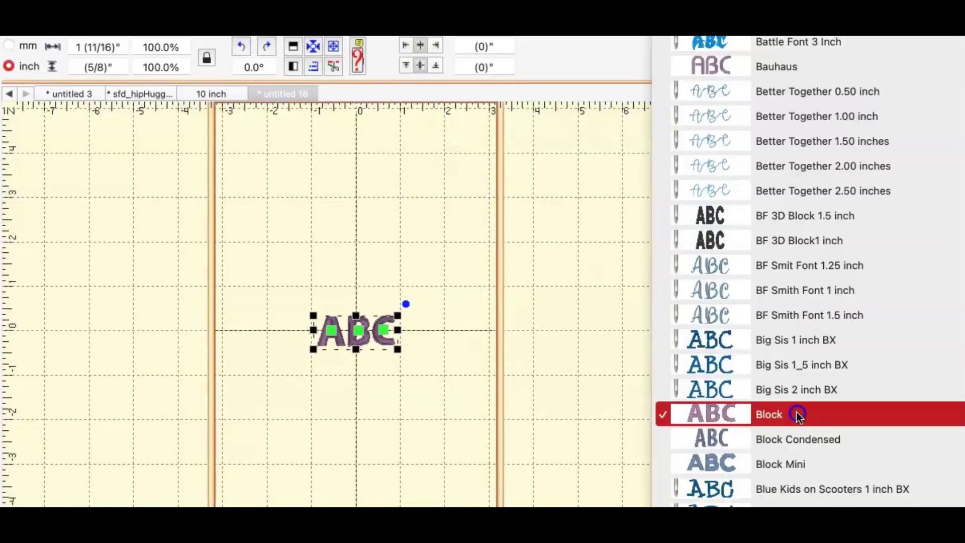
scroll(759, 385, up, 5)
scroll(758, 385, down, 12)
scroll(759, 385, down, 20)
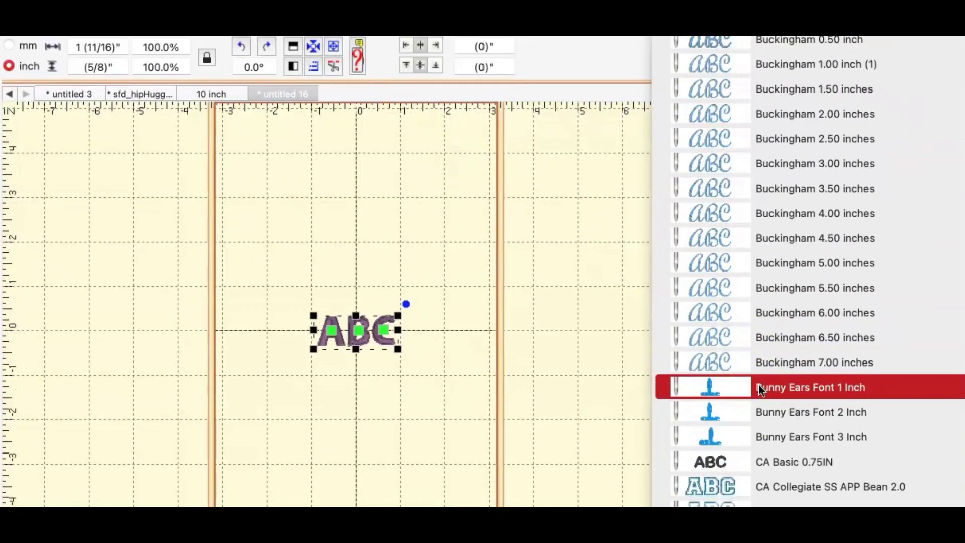
scroll(759, 384, down, 20)
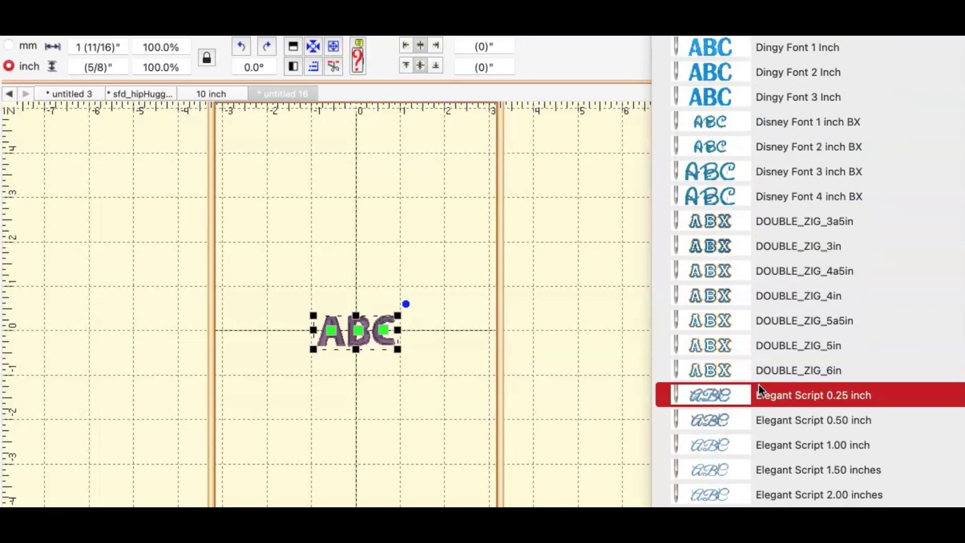
scroll(759, 384, down, 20)
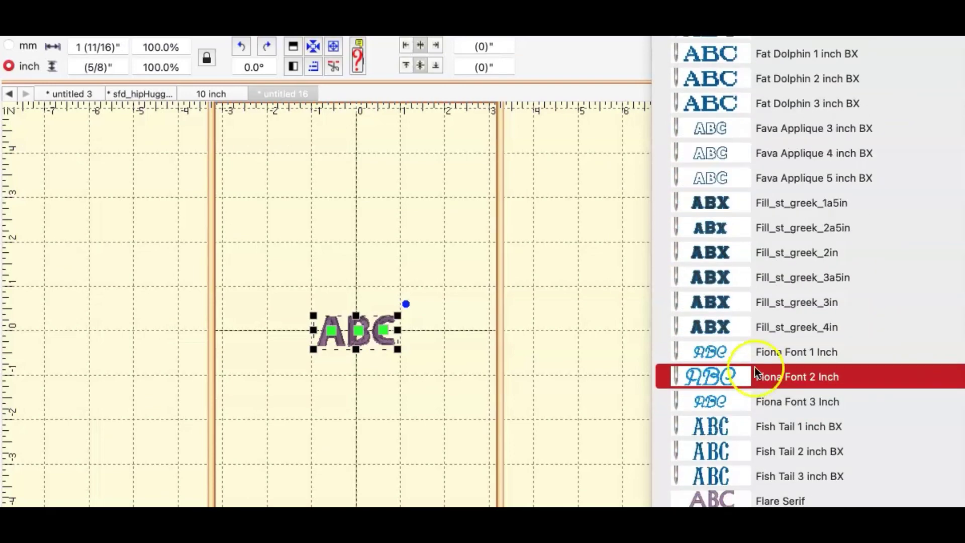
scroll(774, 387, down, 5)
scroll(773, 387, down, 13)
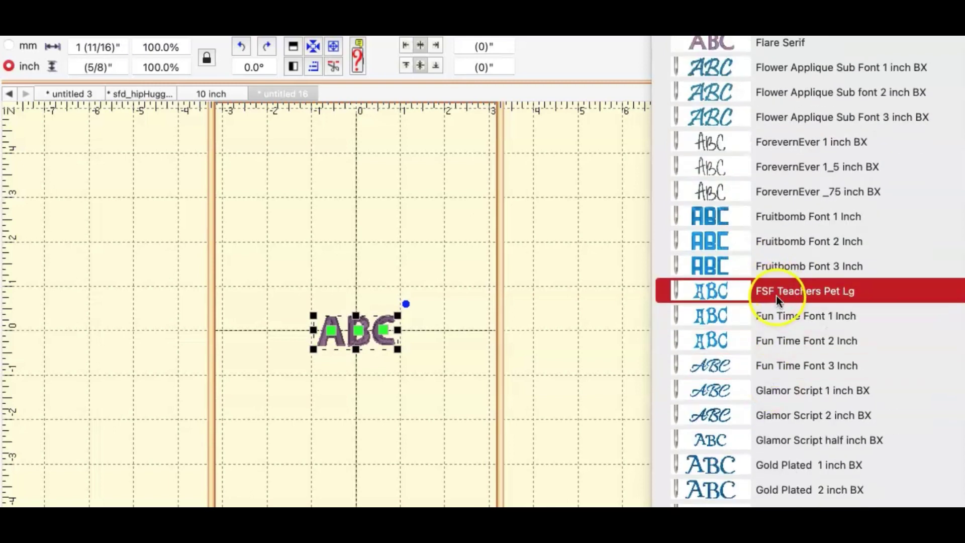
Step: Apply the FSF Teachers Pet Lg font to the ABC lettering
click(775, 297)
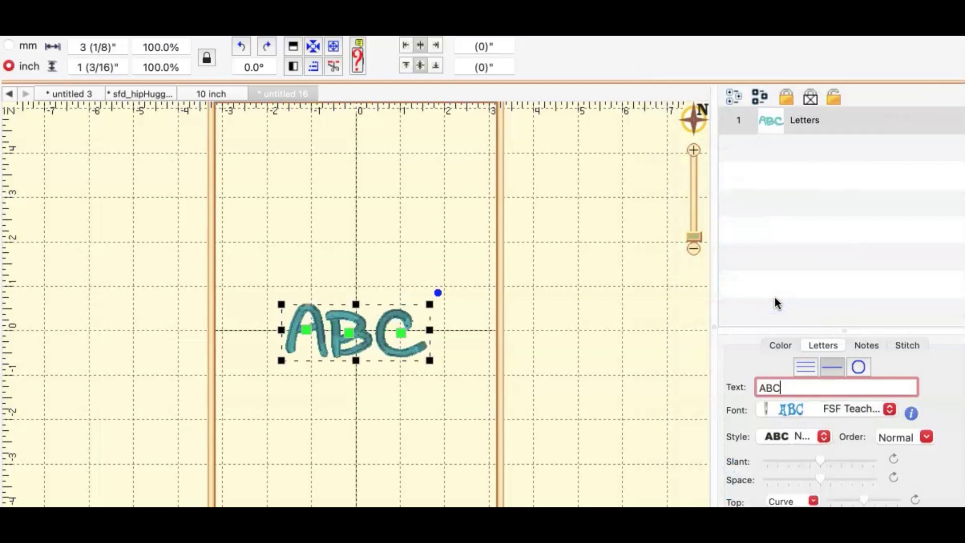
drag(801, 389, 722, 393)
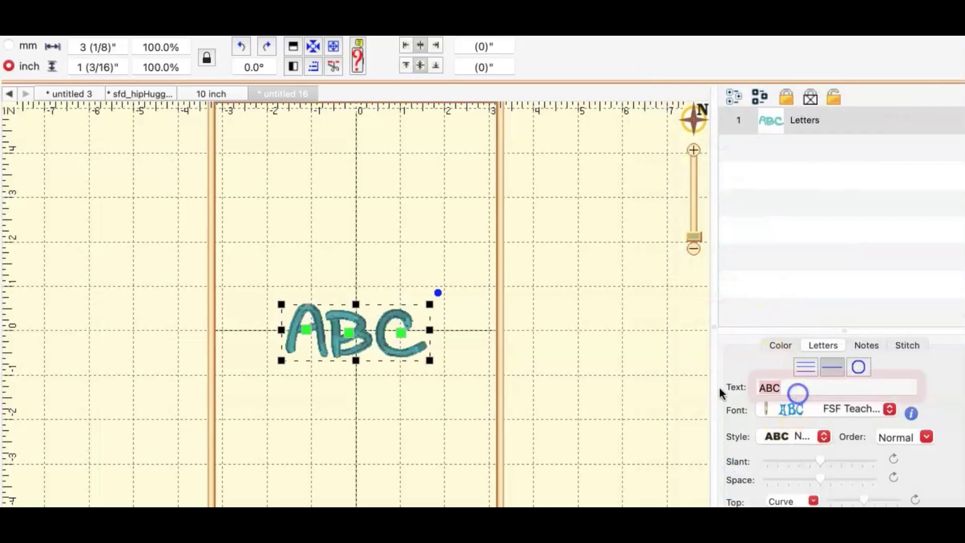
click(358, 400)
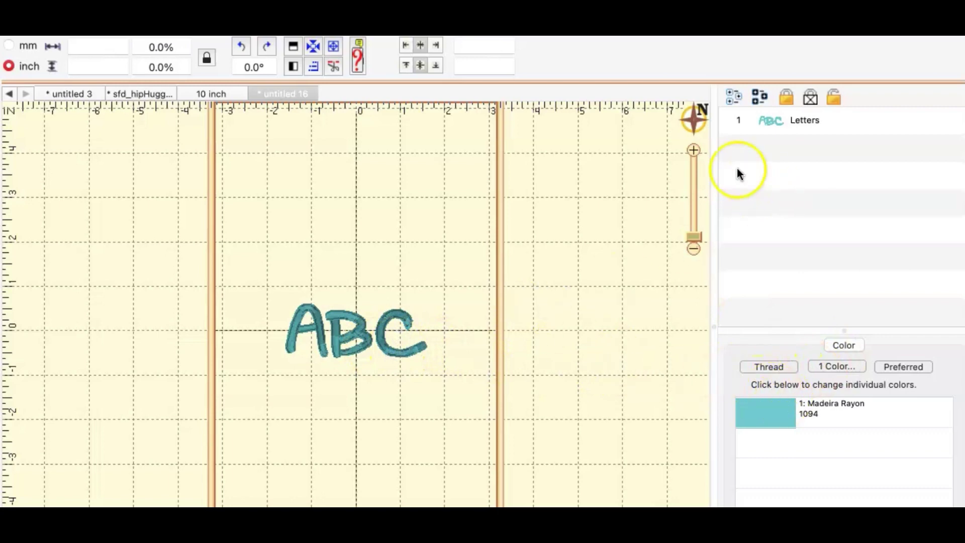
Step: Select the Letters layer and replace the ABC text with Test
click(775, 134)
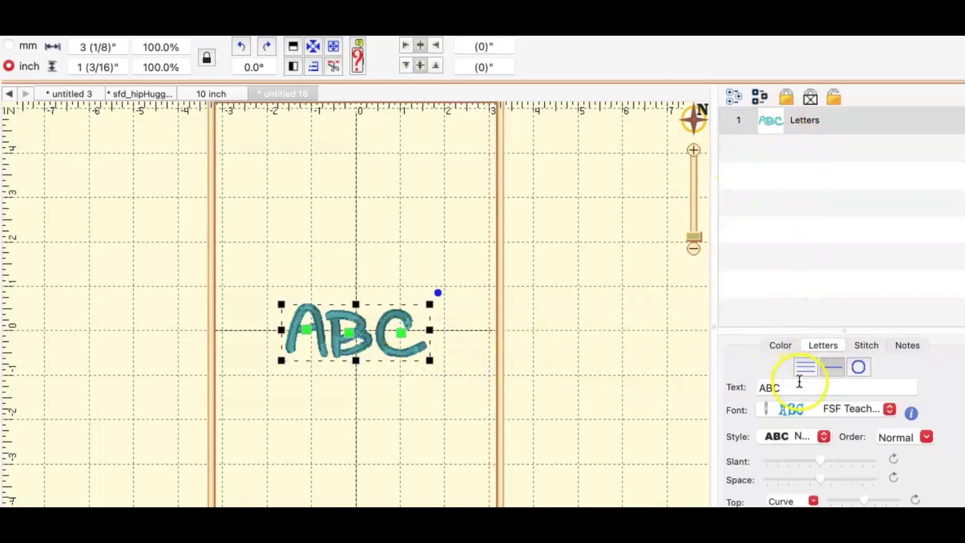
drag(799, 387, 675, 383)
text(Test)
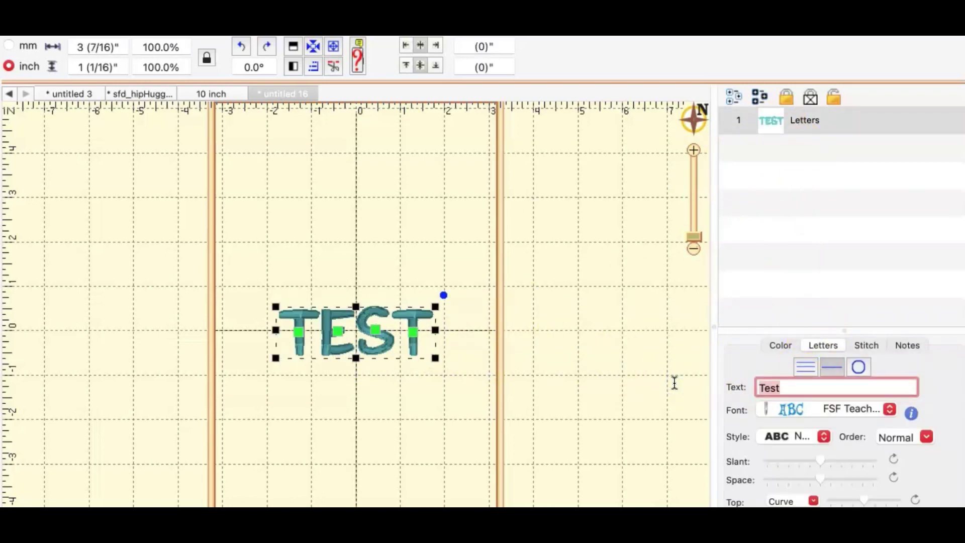
click(397, 402)
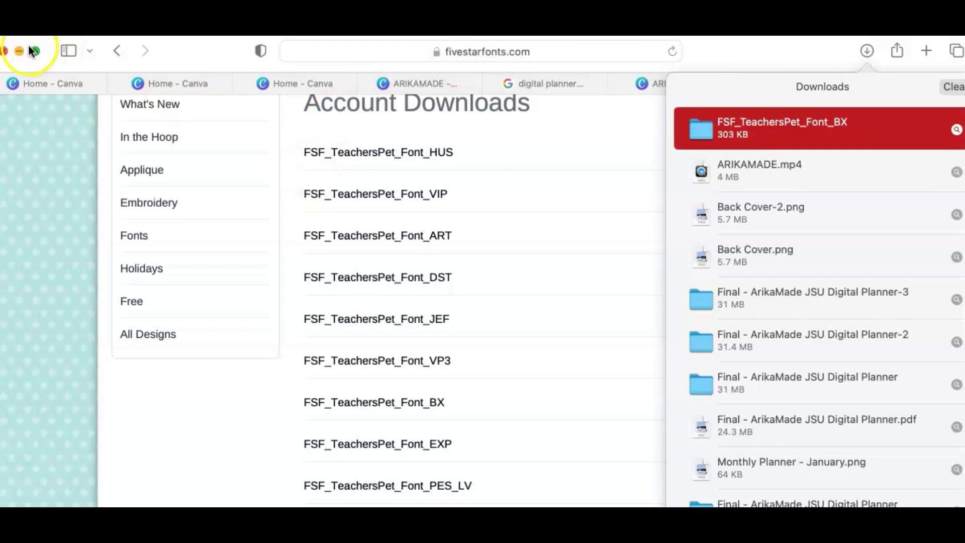
Step: Install the FSF Teachers Pet Med and Small font files, confirming each installation
click(20, 51)
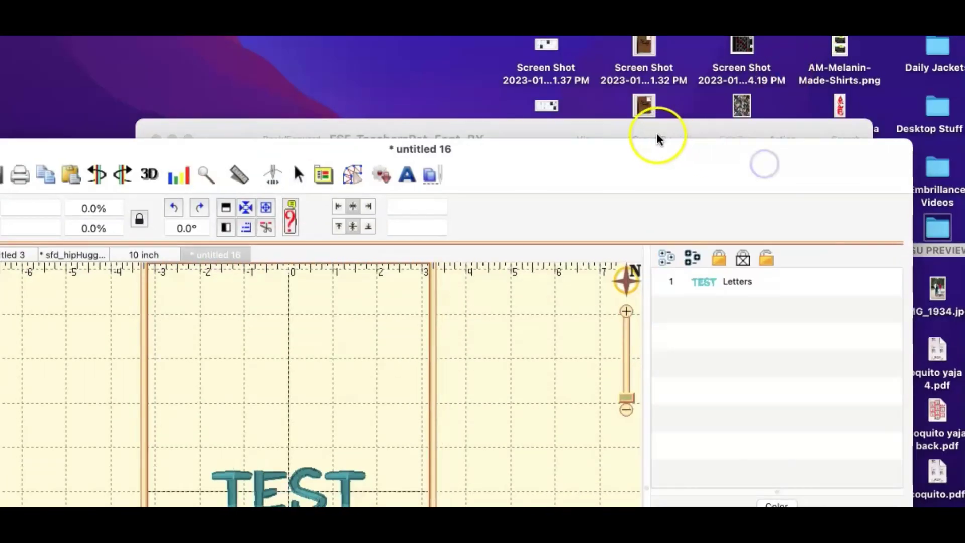
click(642, 126)
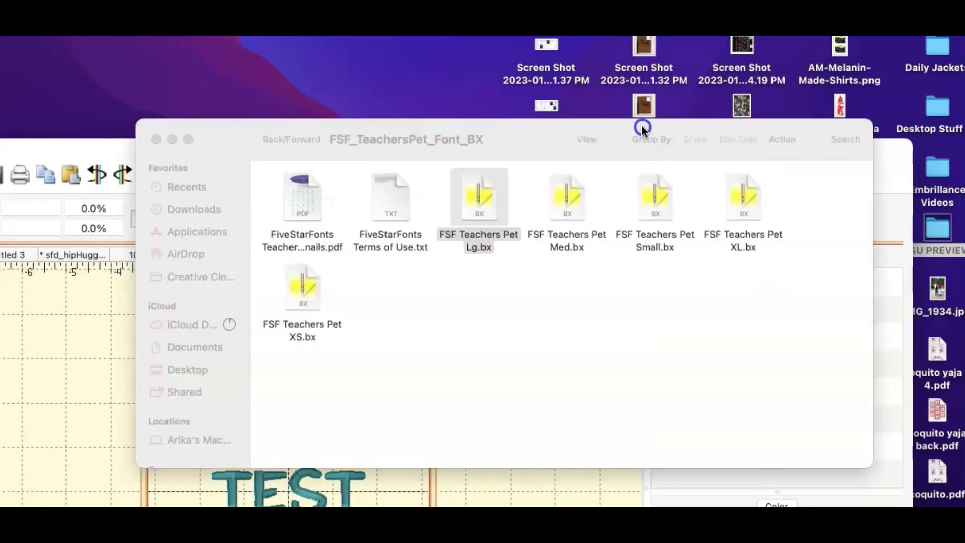
double_click(570, 210)
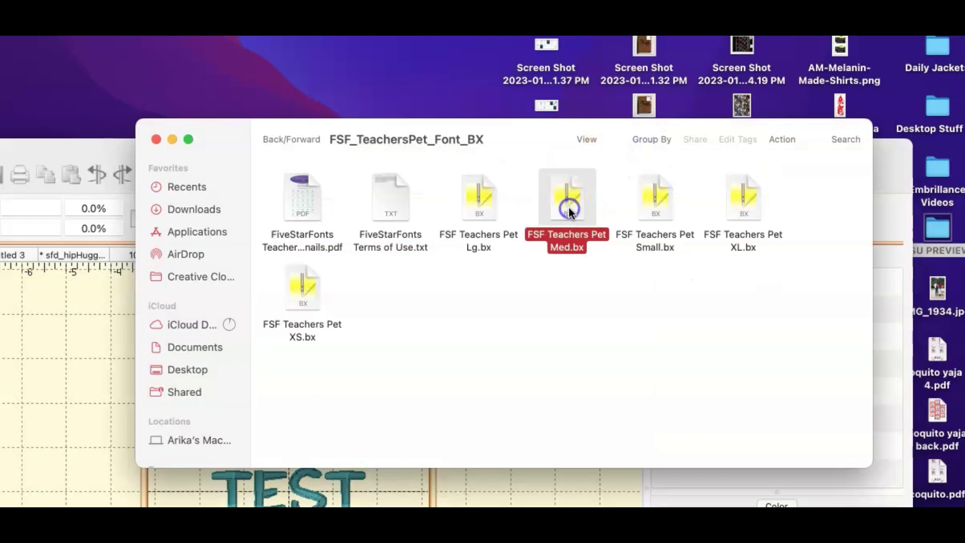
click(502, 229)
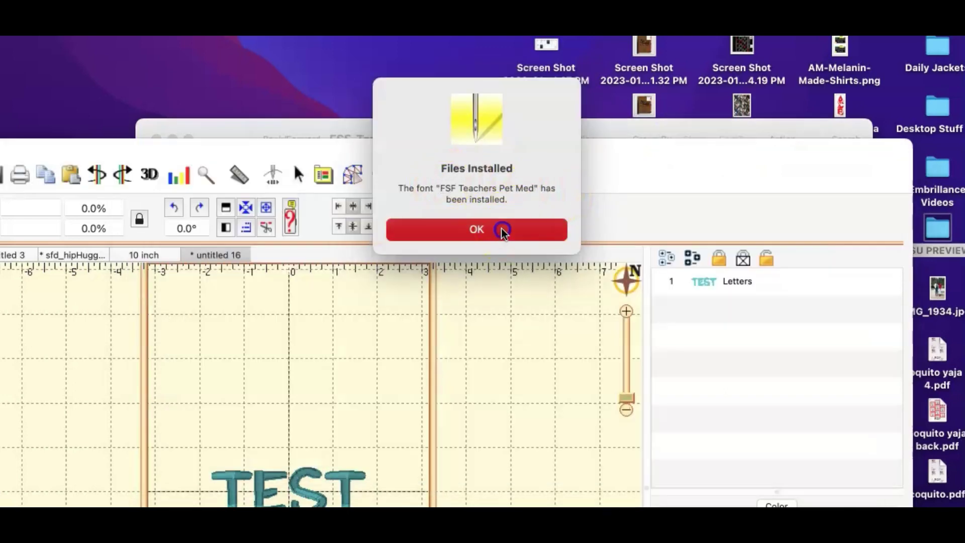
click(599, 126)
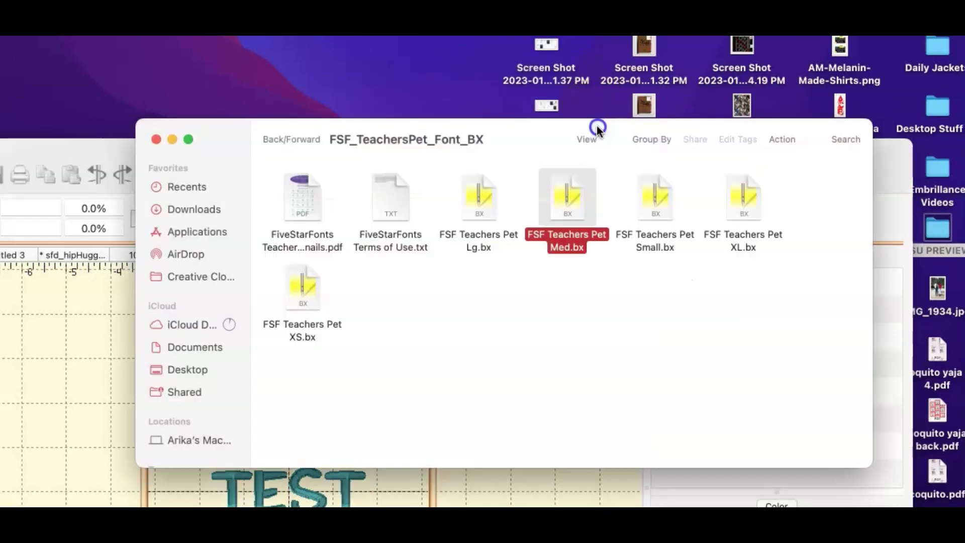
double_click(655, 204)
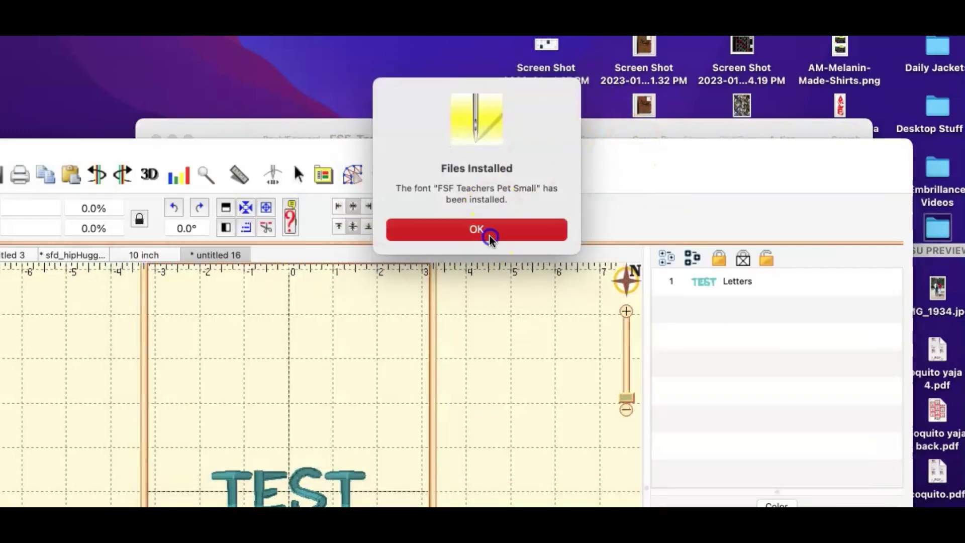
click(487, 233)
Step: Install the FSF Teachers Pet XL and XS font files, confirming each installation
click(618, 130)
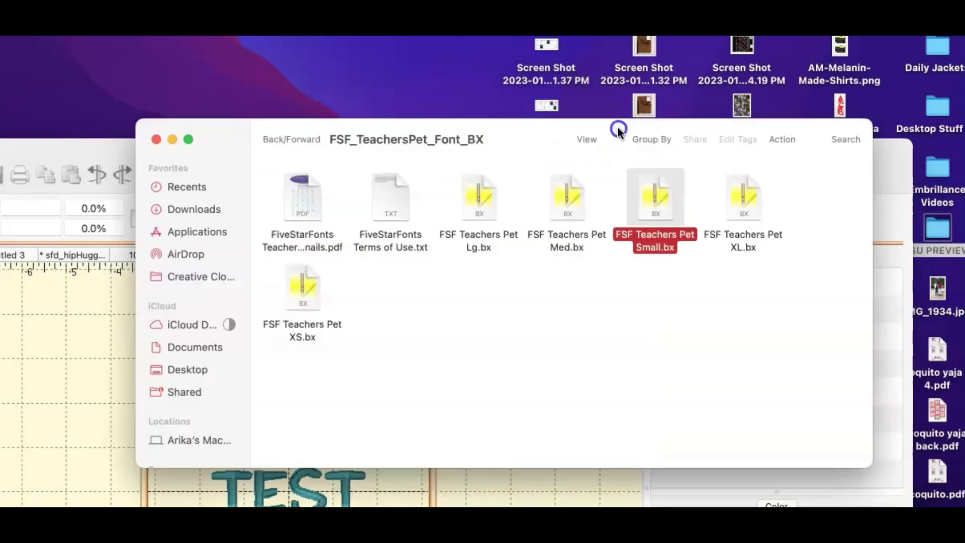
click(742, 206)
double_click(742, 206)
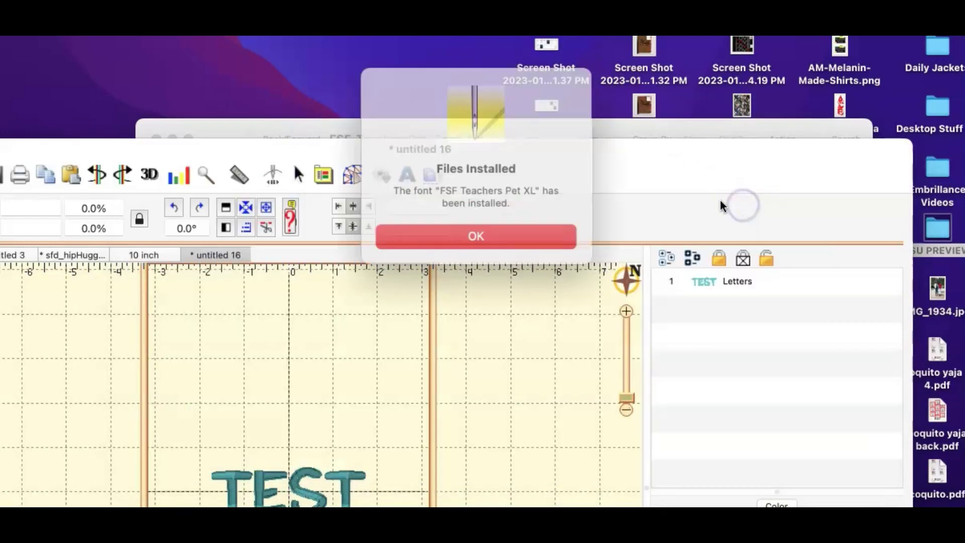
click(528, 228)
click(601, 133)
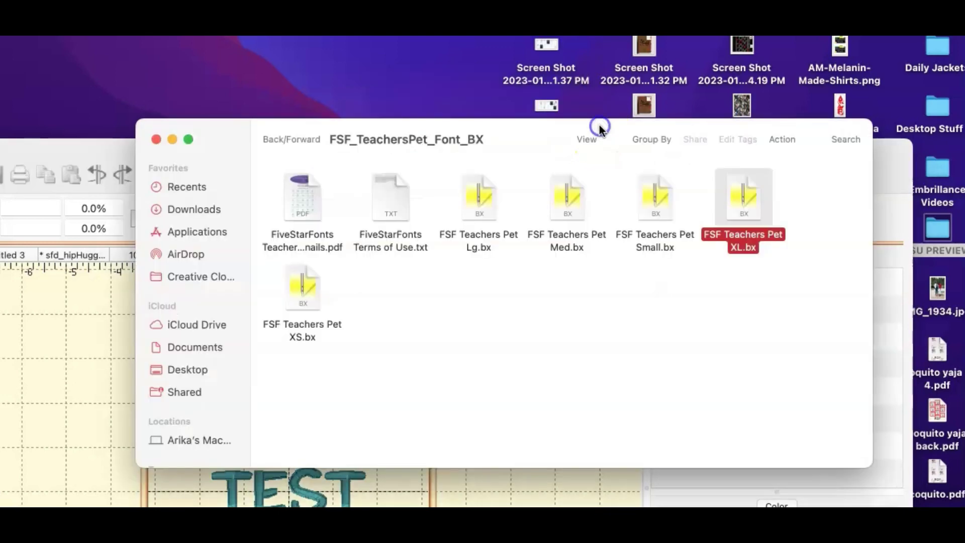
double_click(302, 302)
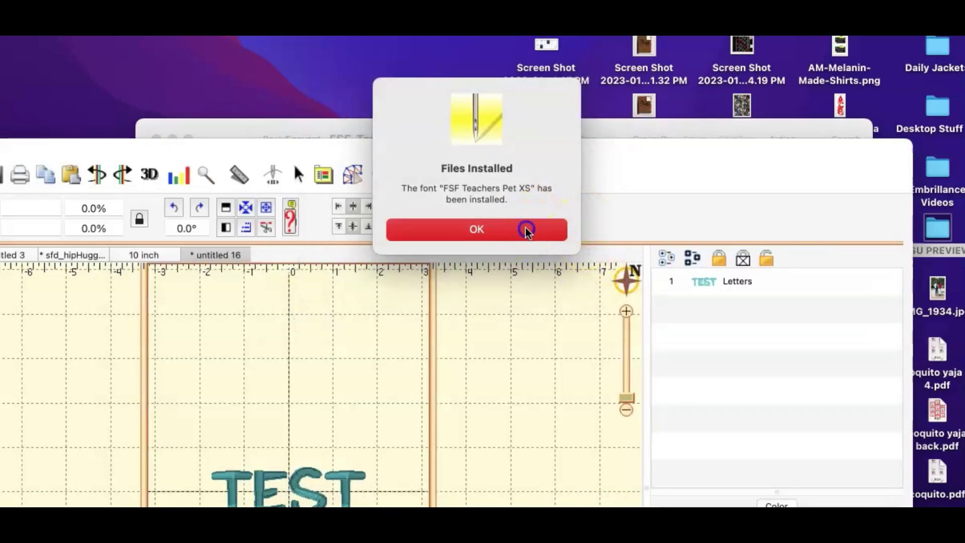
click(524, 227)
drag(578, 139, 593, 0)
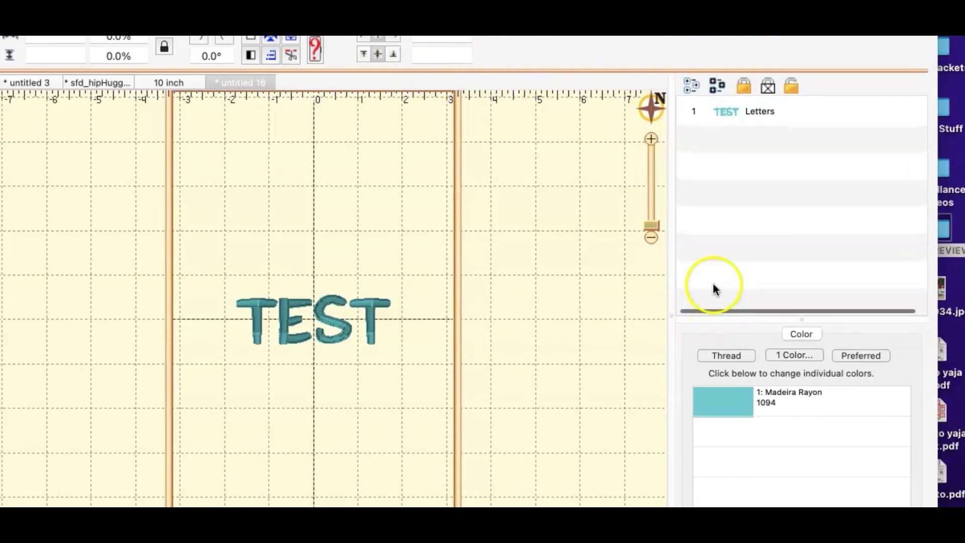
Step: Check the TEST lettering's font list shows all five Teachers Pet sizes, then return to Finder
click(725, 113)
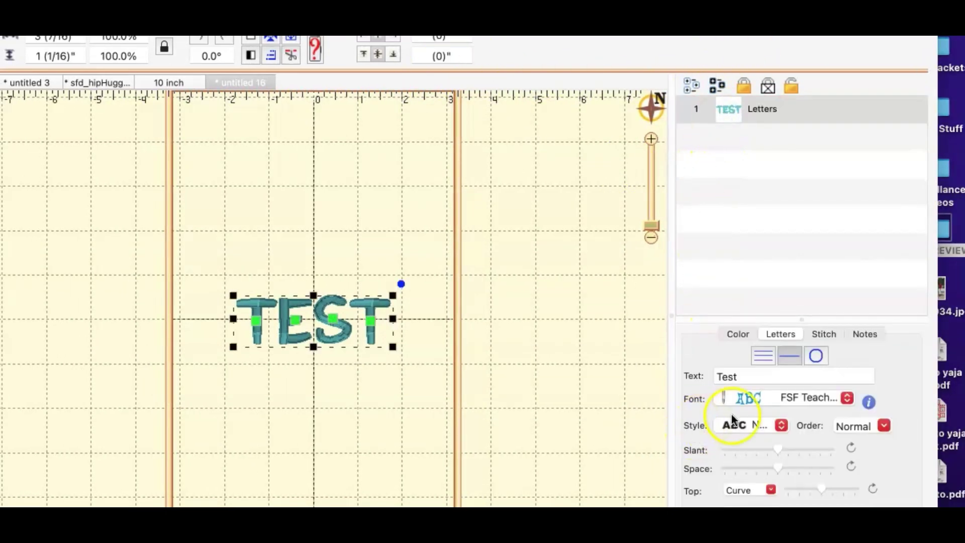
click(754, 399)
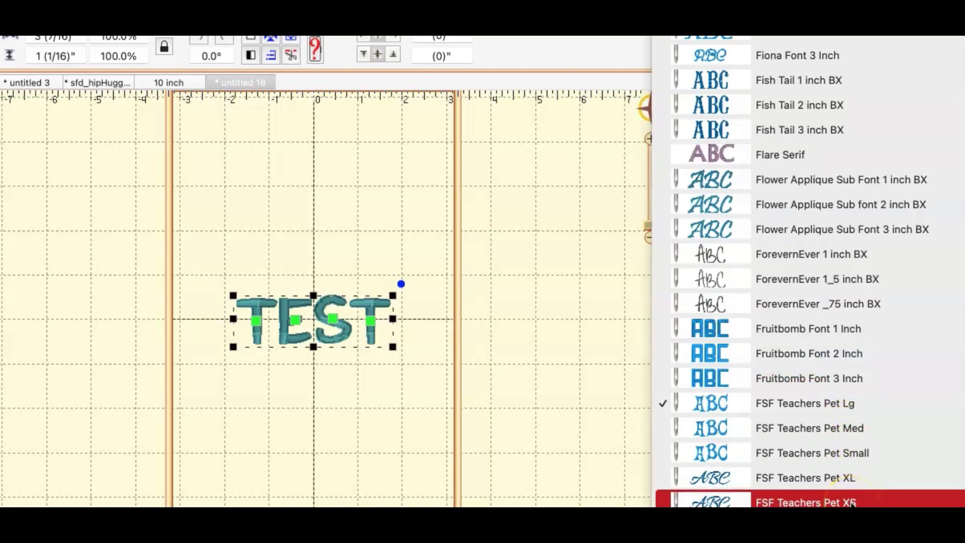
click(346, 390)
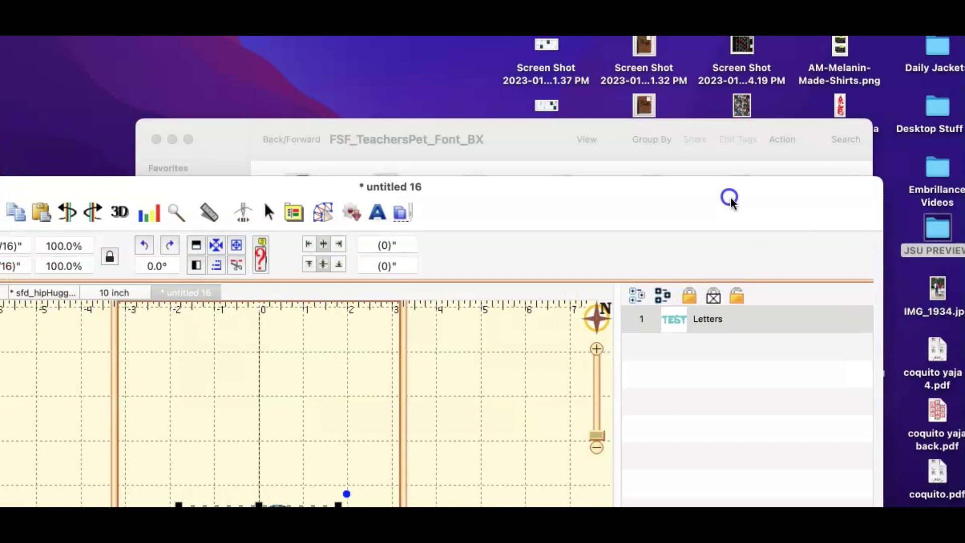
click(593, 122)
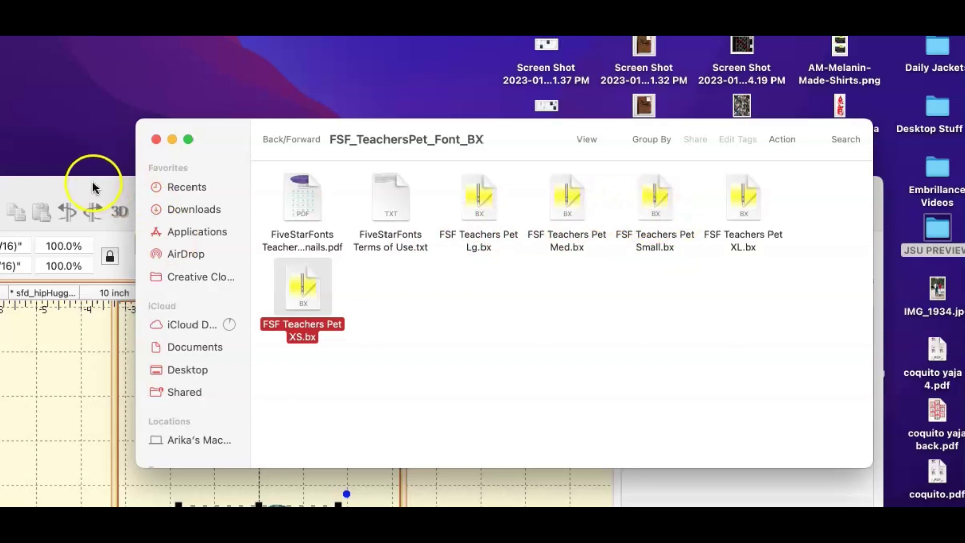
Step: Bring the Embrilliance window with the Teachers Pet TEST lettering in front of the Finder folder
drag(93, 185, 169, 0)
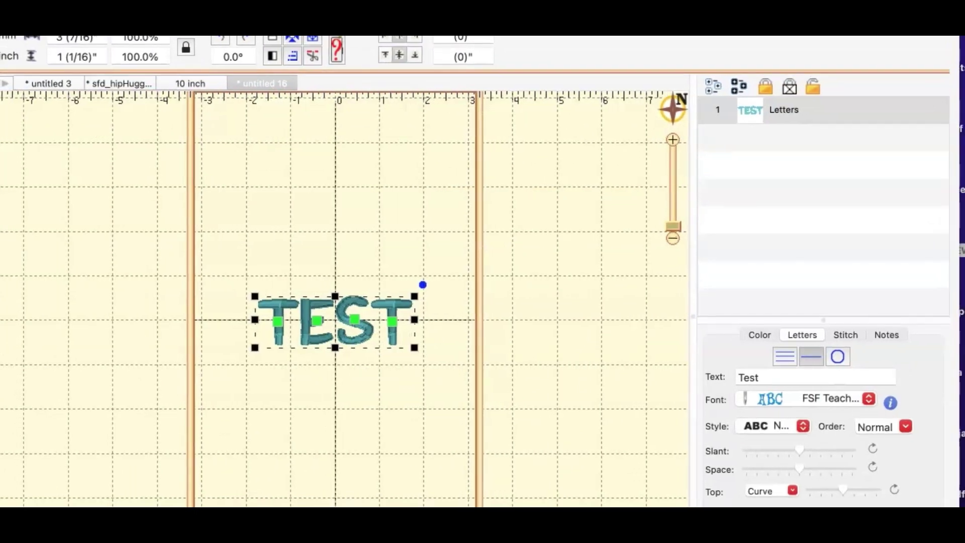